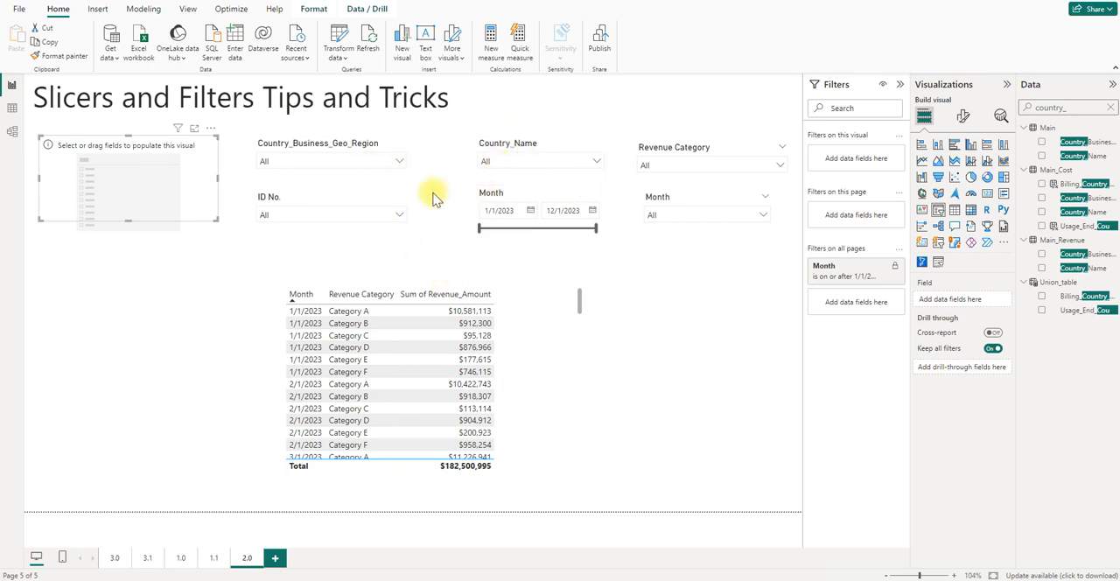
- Filter the report to Greater China in the Country_Business_Geo_Region slicer and Taiwan in the Country_Name slicer
click(396, 161)
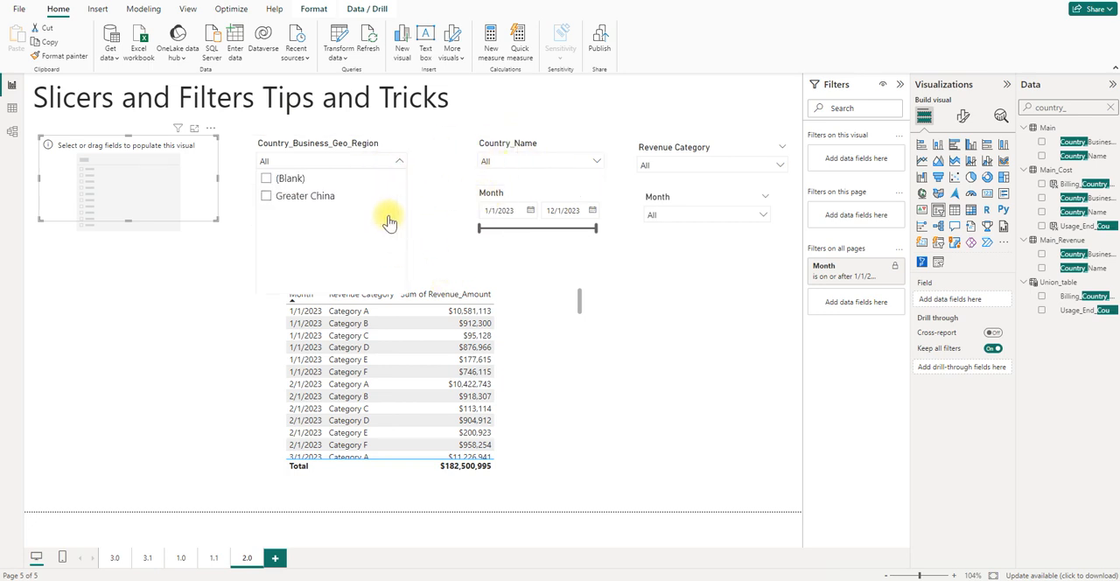
click(321, 197)
click(512, 162)
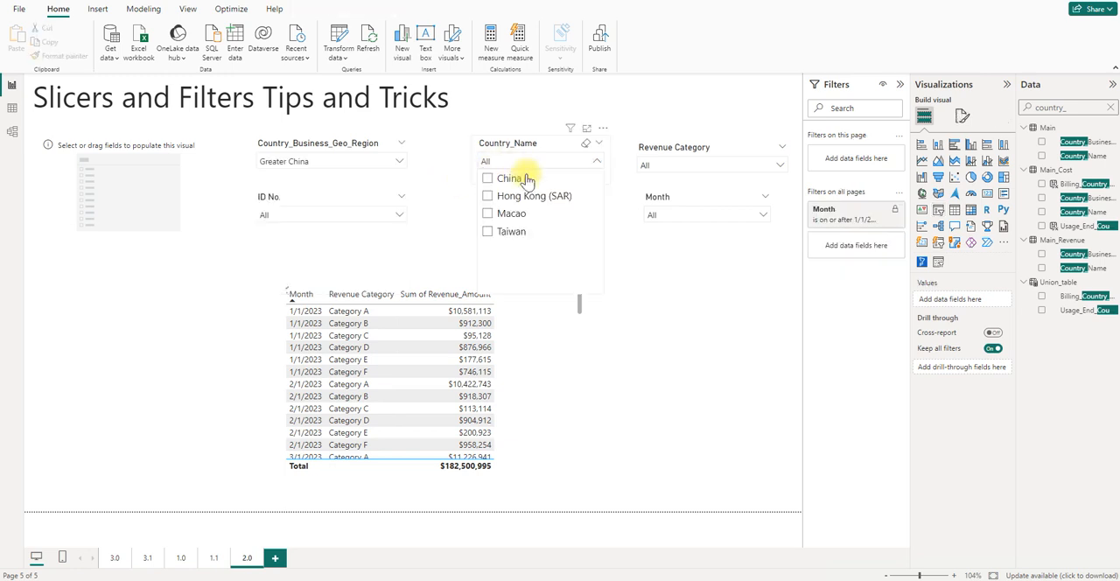
click(512, 231)
click(535, 162)
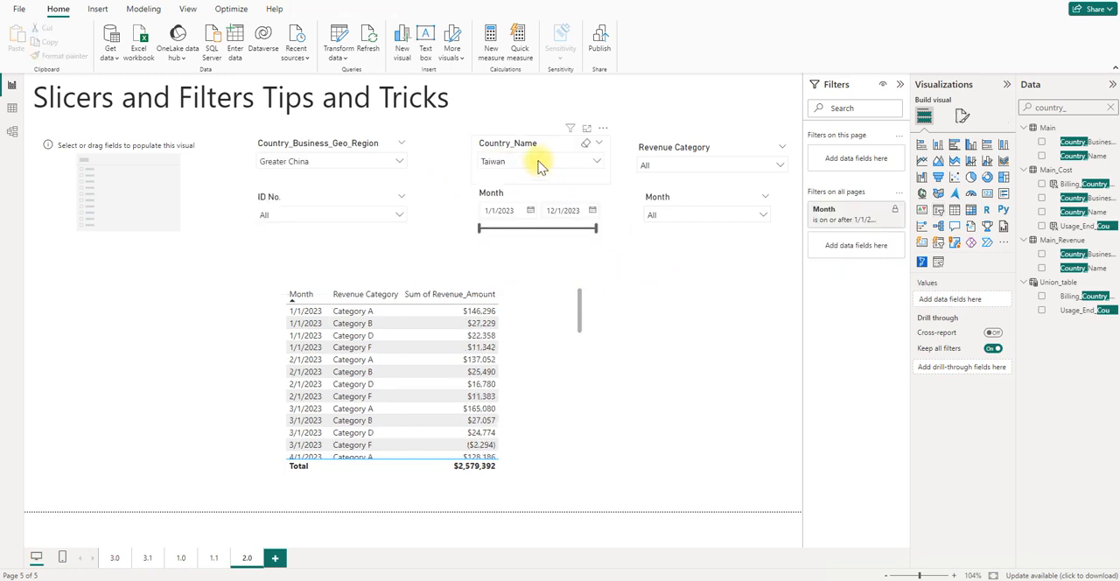
- Clear the Country_Business_Geo_Region slicer and check its available options with Taiwan selected in Country_Name
click(390, 162)
click(389, 143)
click(499, 163)
click(581, 142)
click(462, 166)
click(503, 163)
click(495, 246)
click(444, 218)
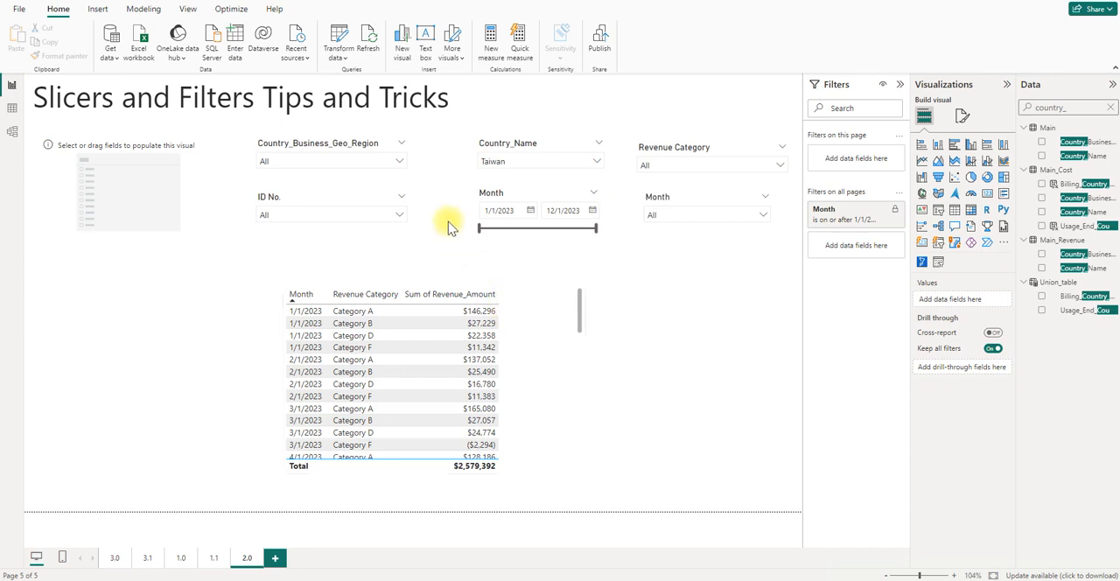
click(394, 162)
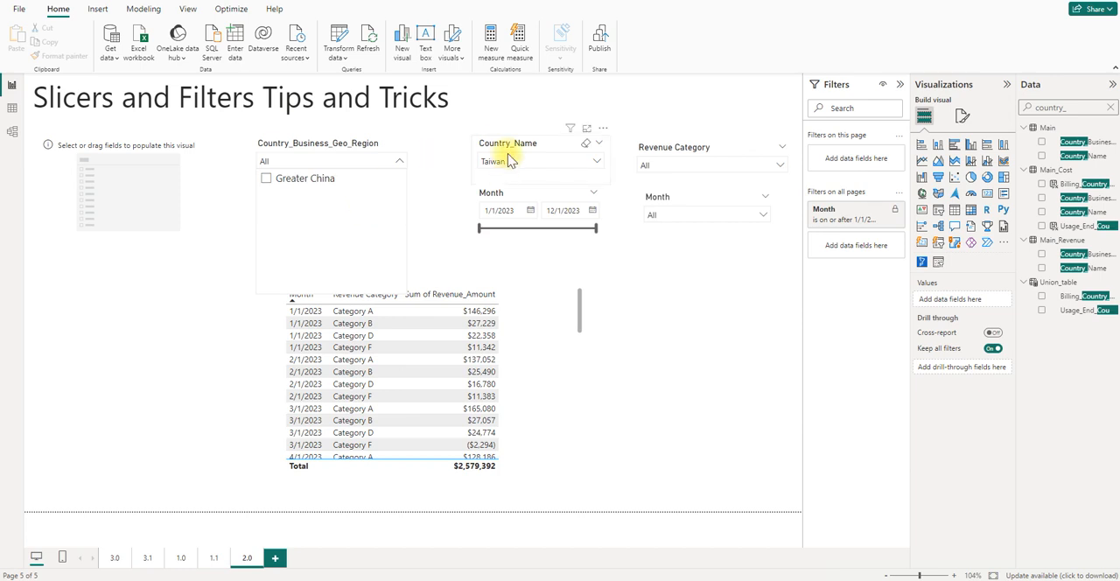
click(457, 185)
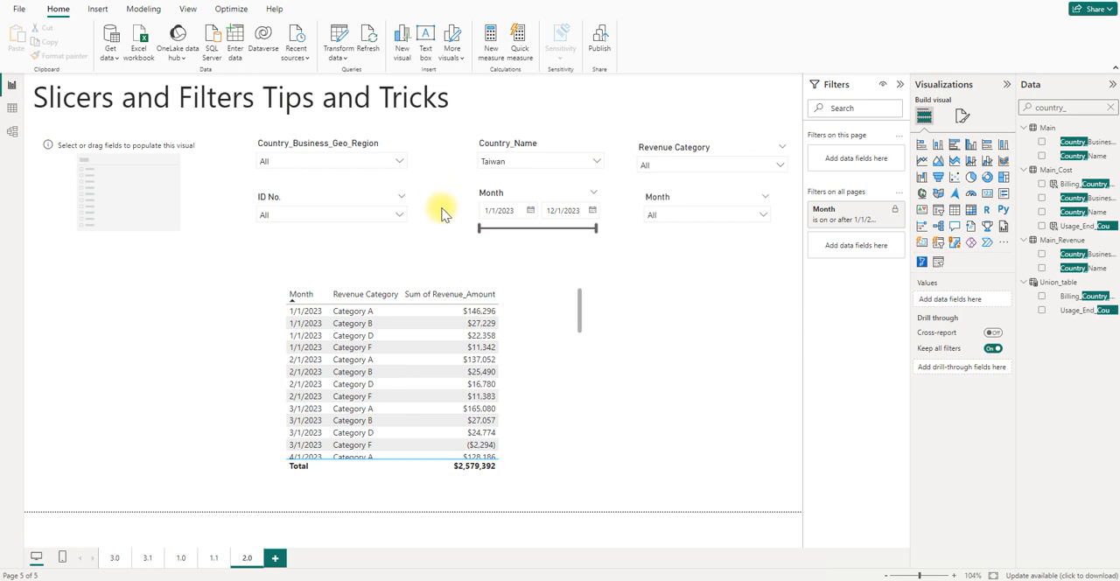
- Deselect Taiwan in the Country_Name slicer and set the Country_Business_Geo_Region slicer to (Blank)
click(482, 168)
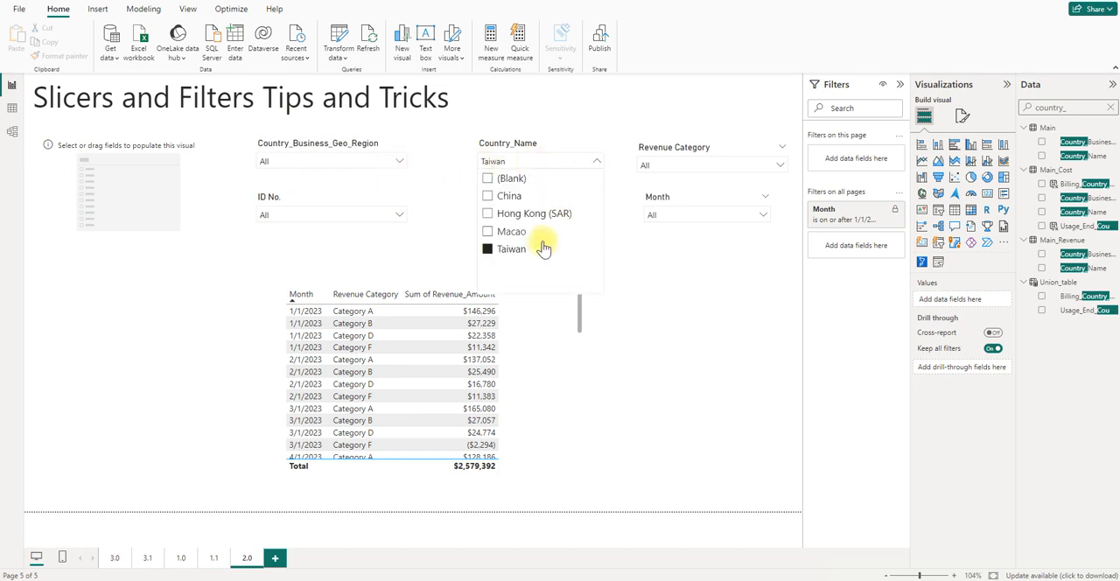
click(510, 250)
click(399, 162)
click(288, 178)
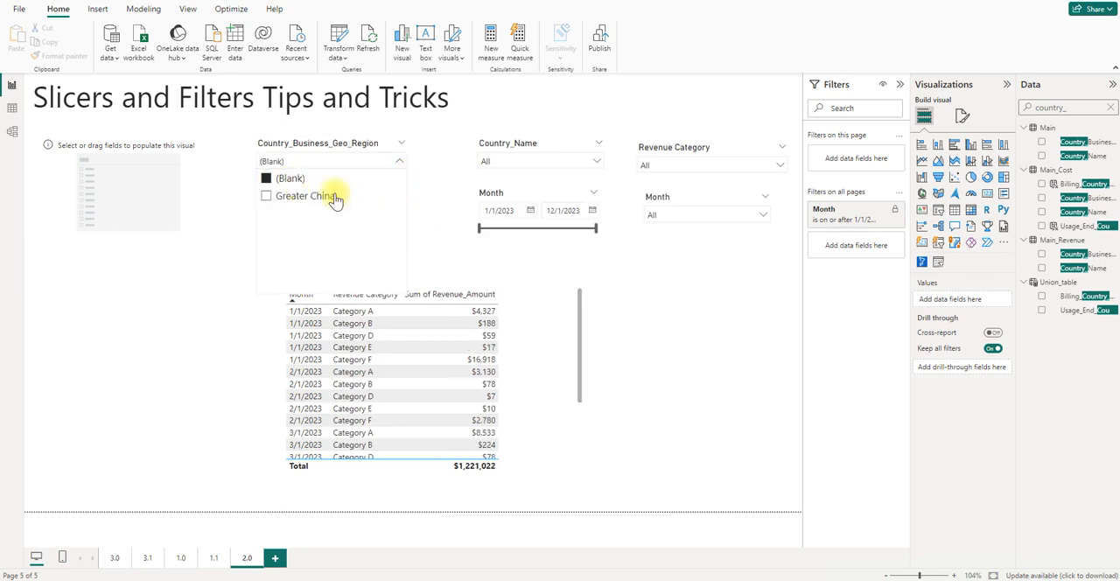
click(437, 218)
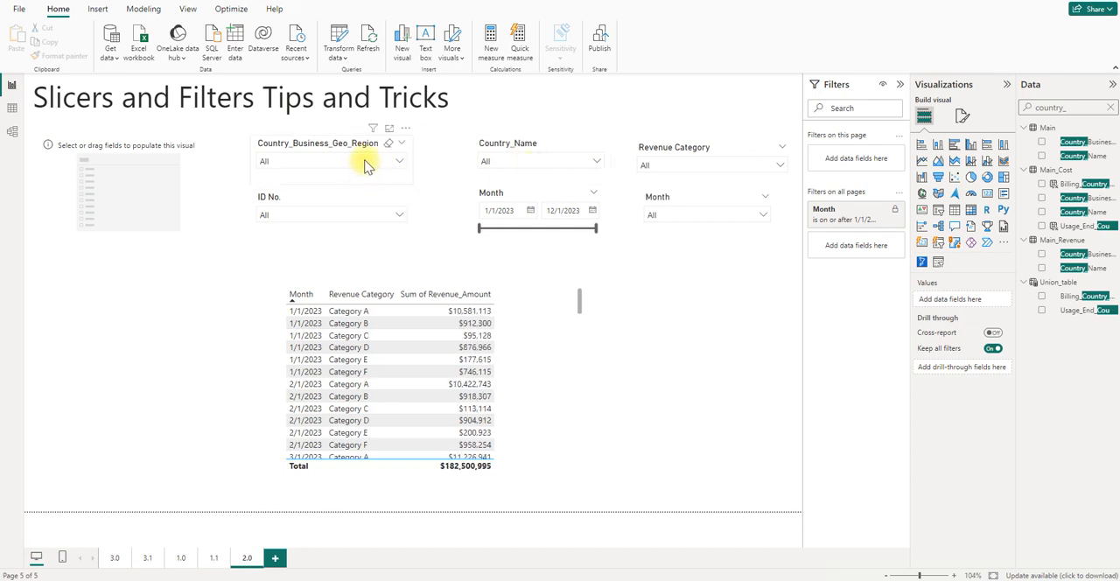
- Add Country_Business_Geo_Region and Country_Name from the Main table, in that order, as fields of the empty slicer
click(123, 212)
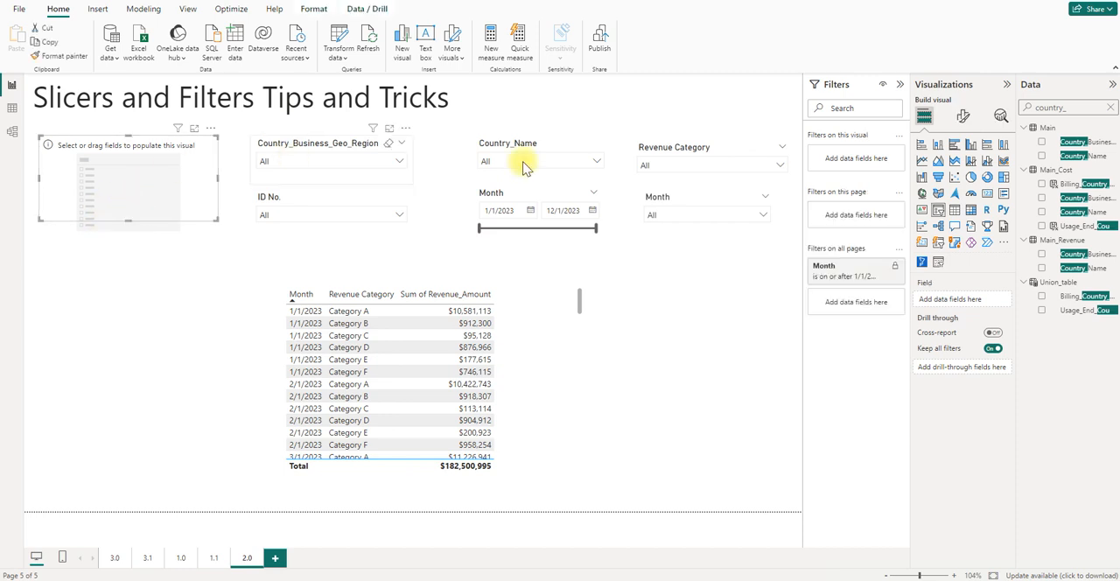
drag(1072, 142, 968, 300)
drag(1075, 156, 982, 308)
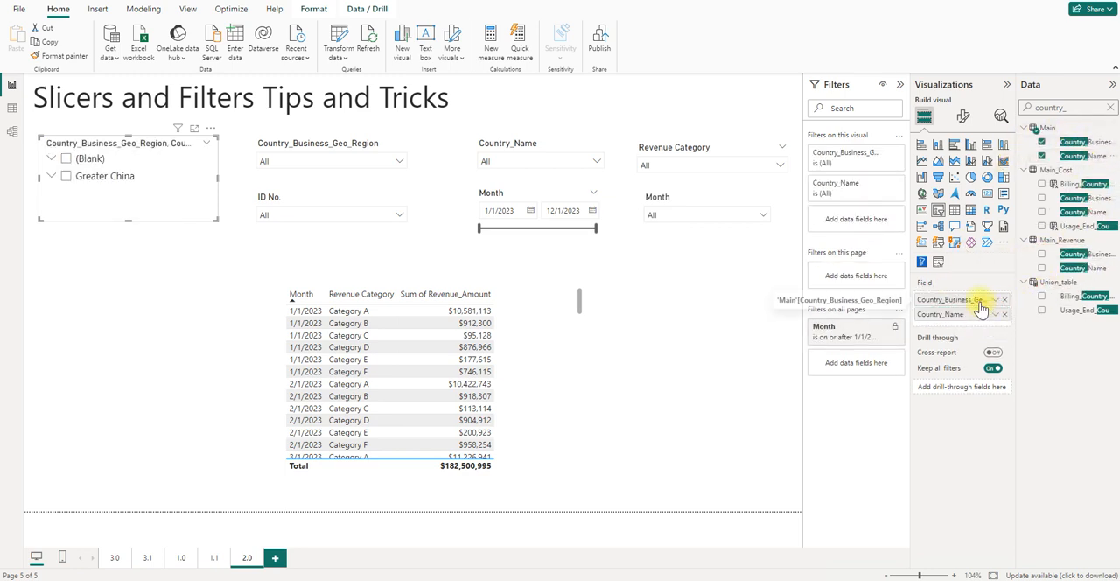
- Expand Greater China in the combined region and country slicer, filter by Taiwan, and clear that selection
click(52, 178)
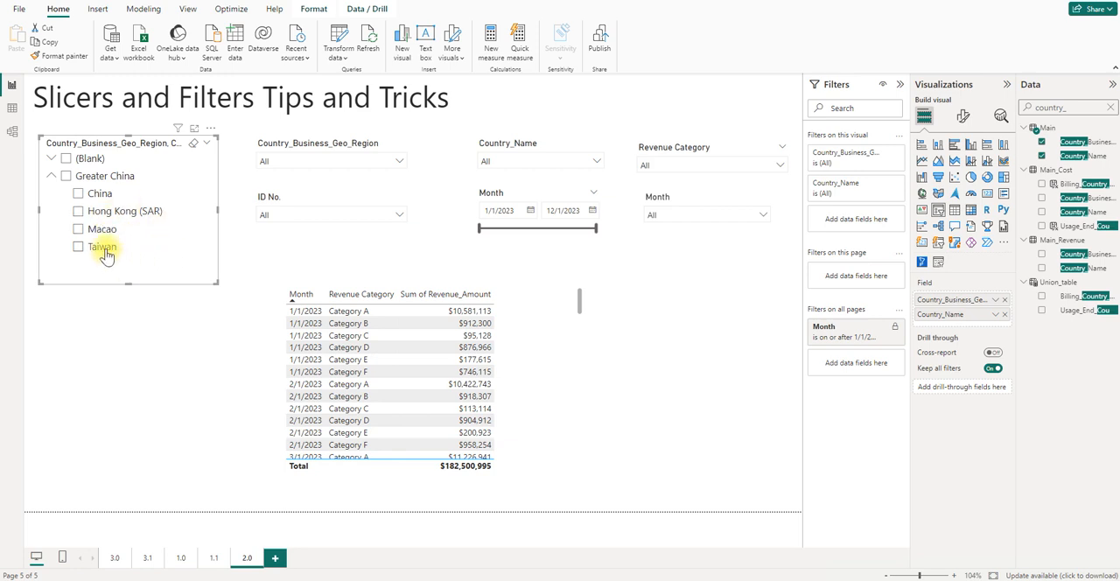
click(103, 249)
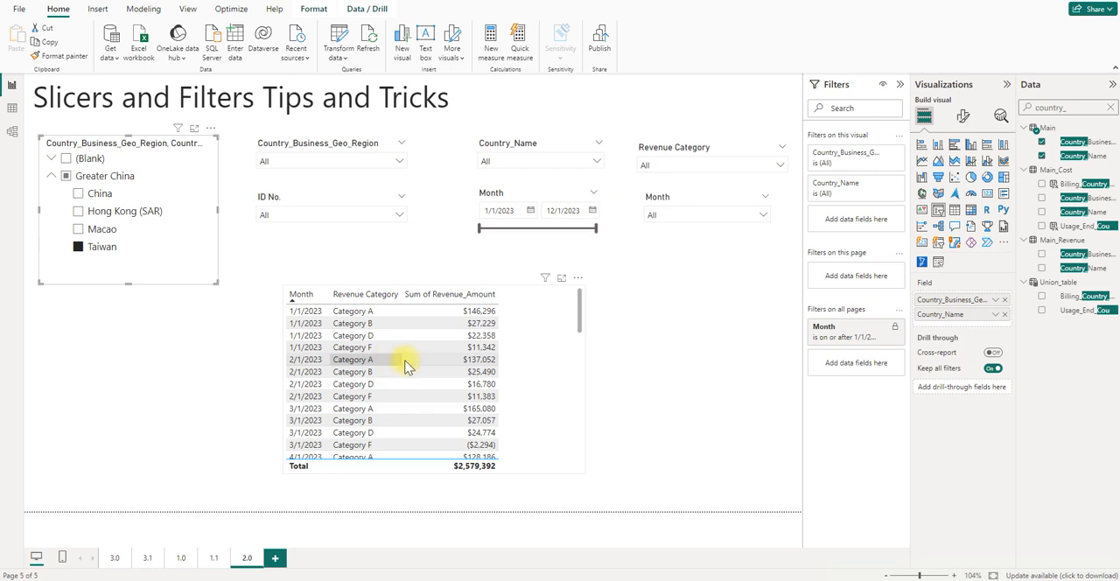
click(66, 160)
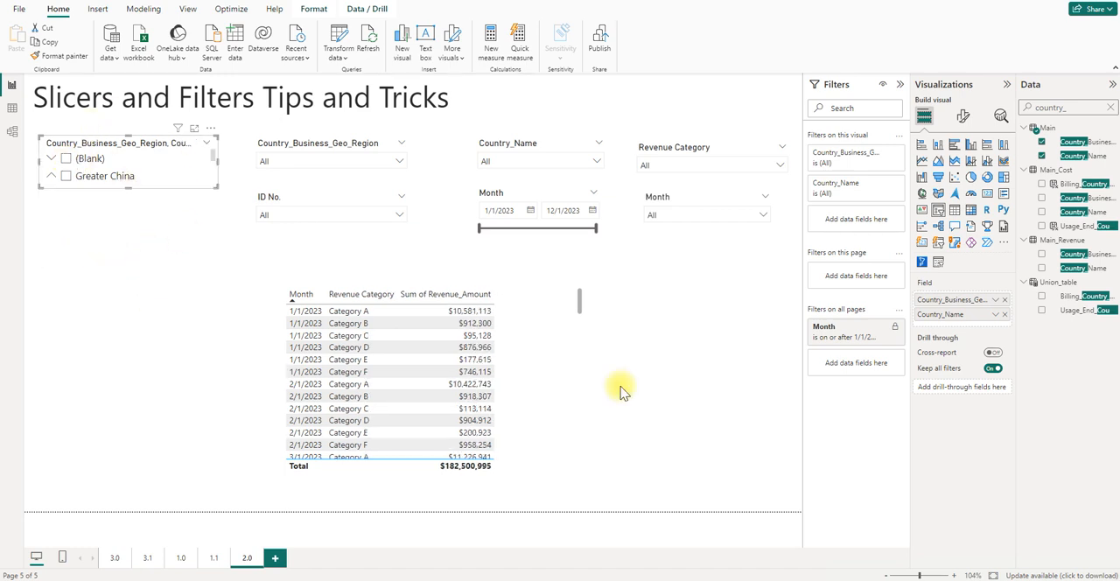
click(627, 343)
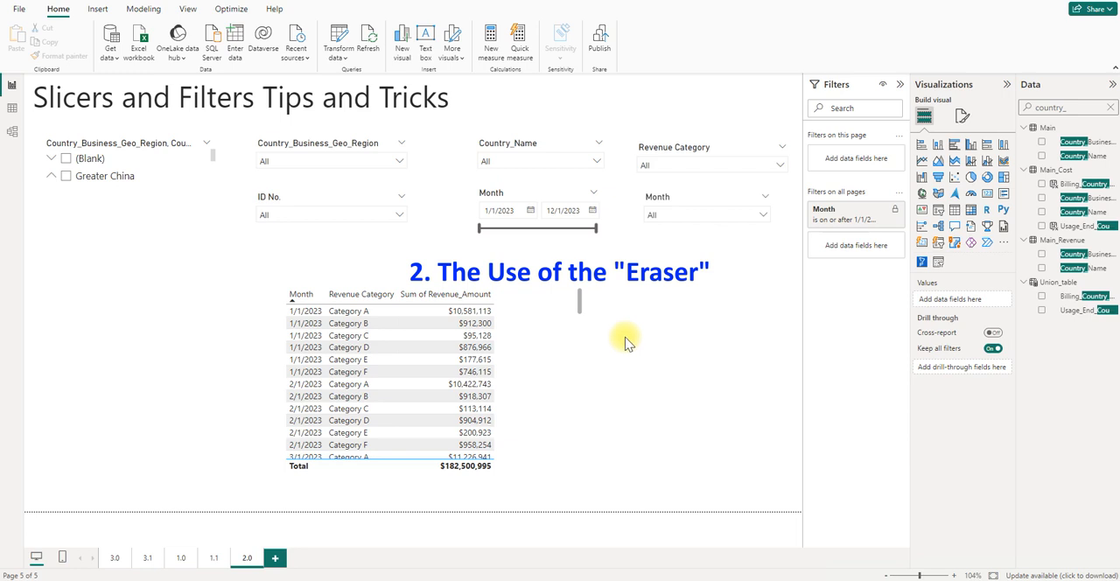
- Filter the Revenue Category slicer to Categories B, C, D, E and F, and clear all its selections at once
mouse_move(767, 160)
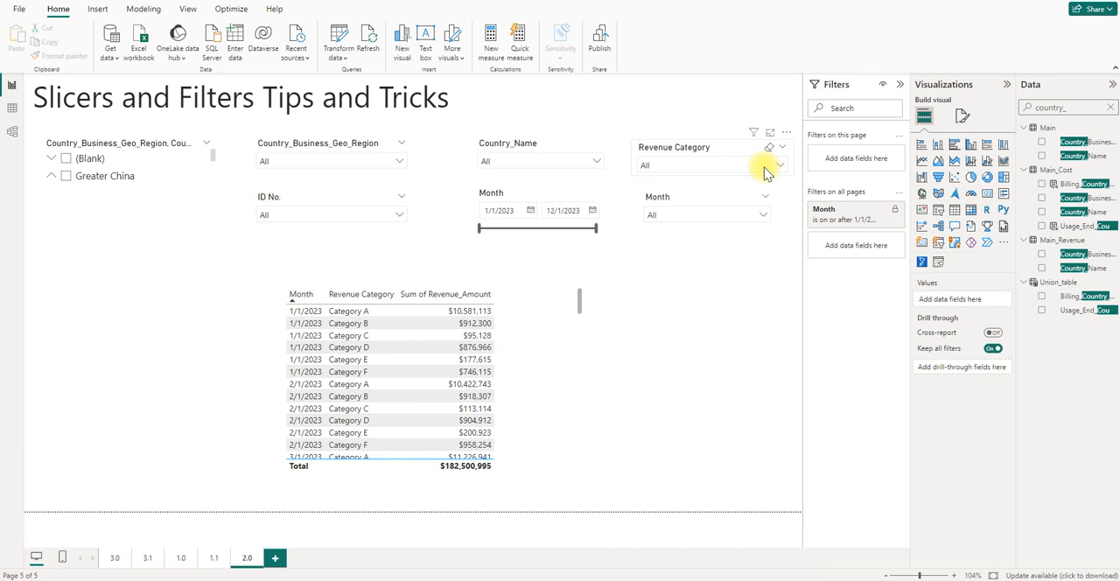
click(744, 167)
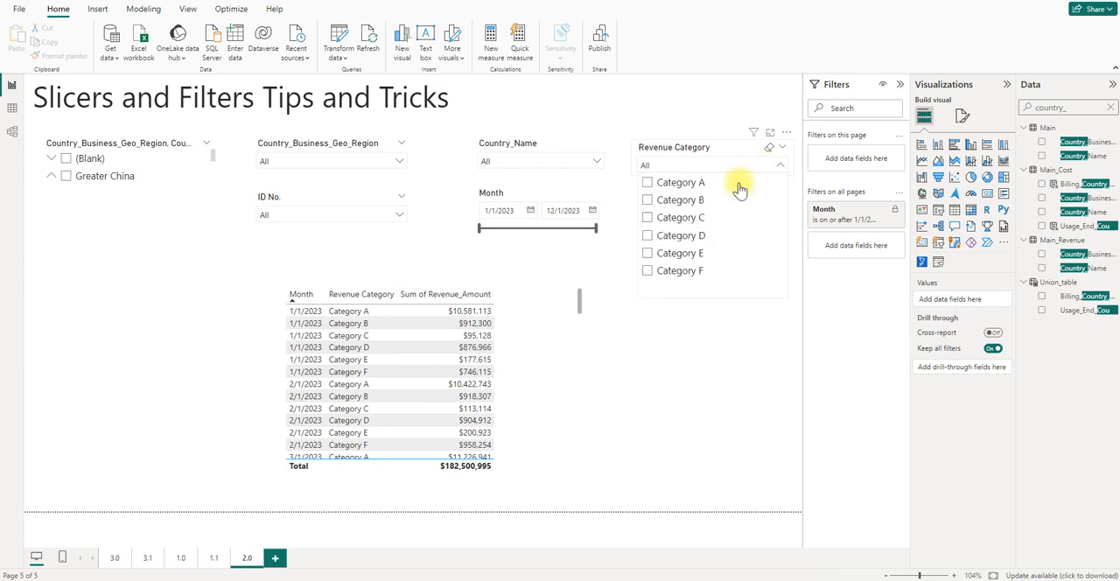
click(687, 200)
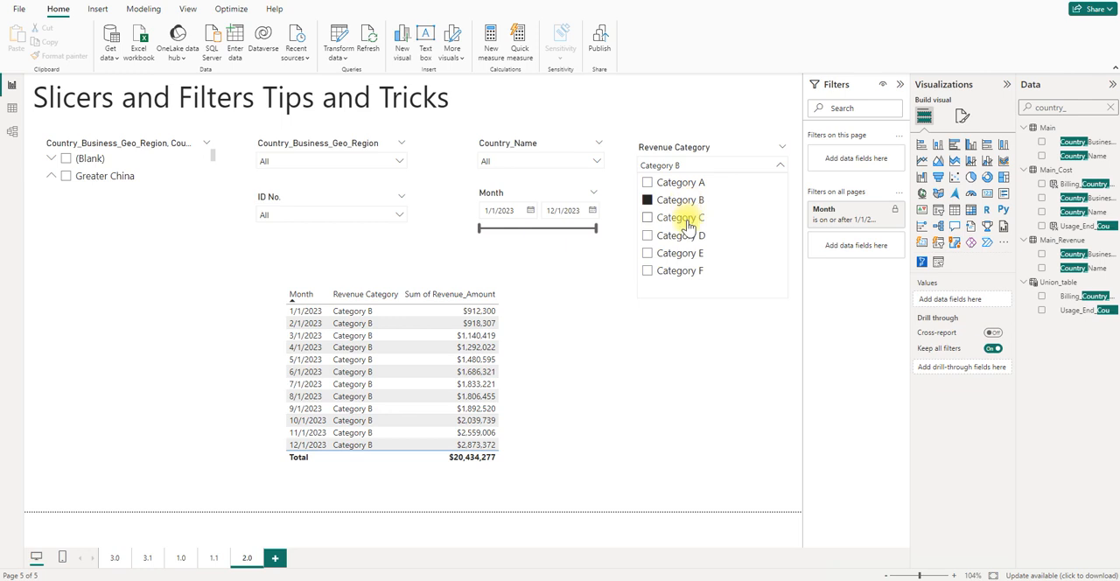
click(683, 218)
click(683, 235)
click(683, 253)
click(689, 272)
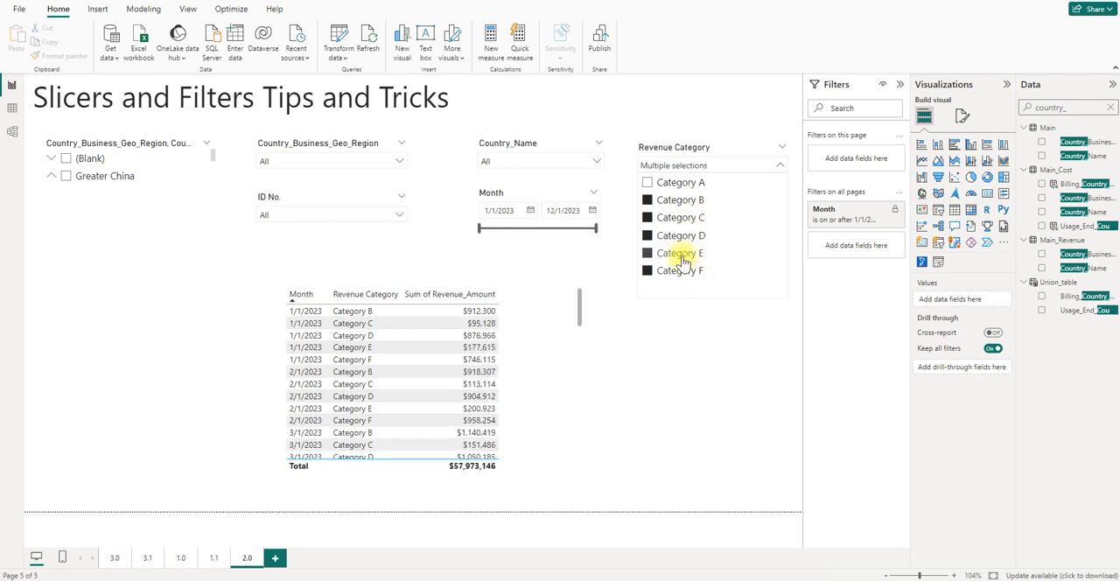
click(750, 326)
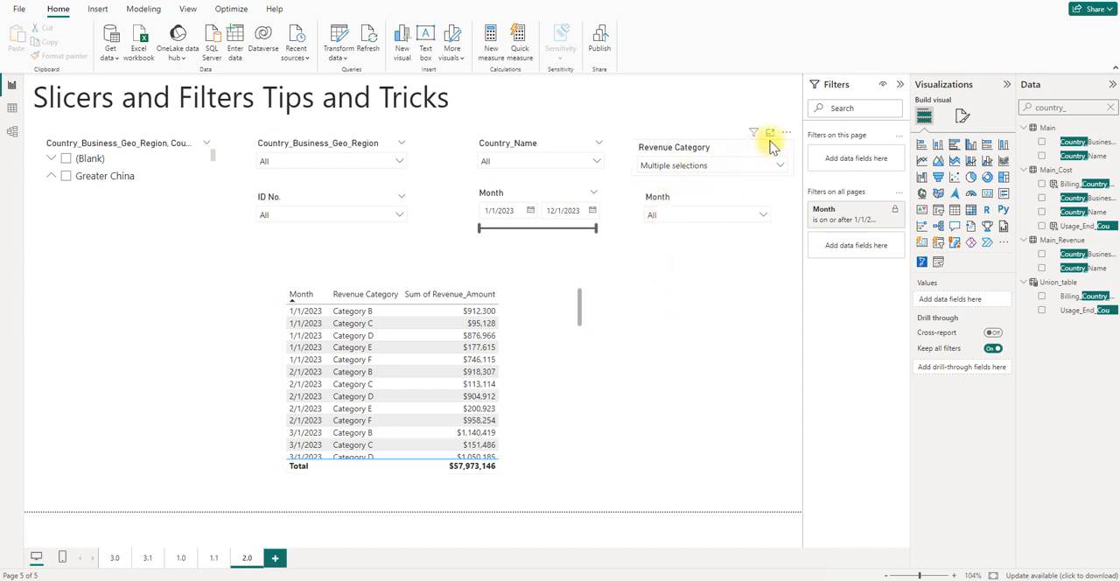
click(770, 150)
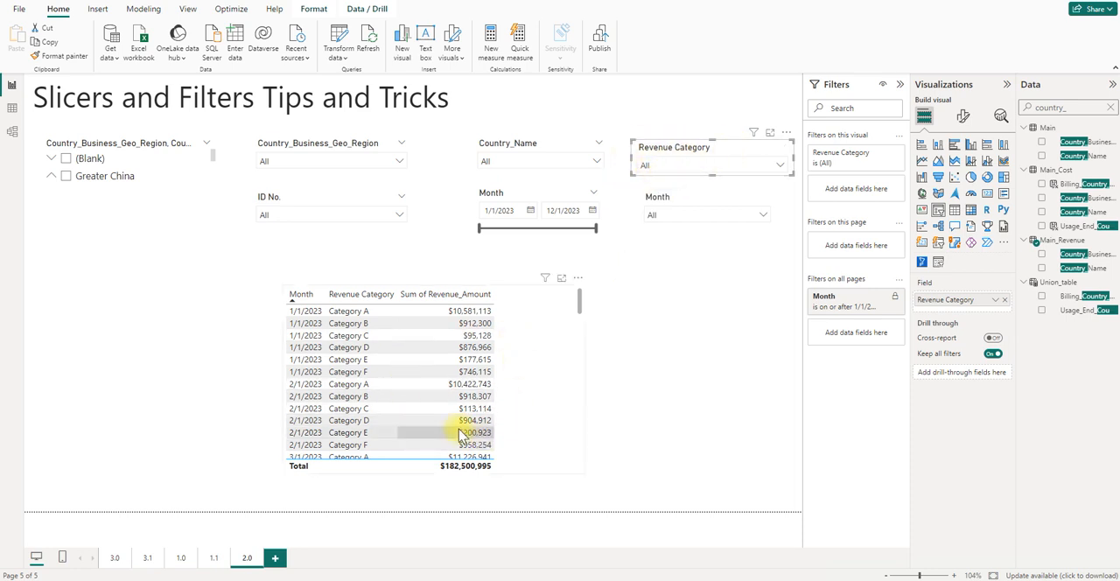
click(661, 359)
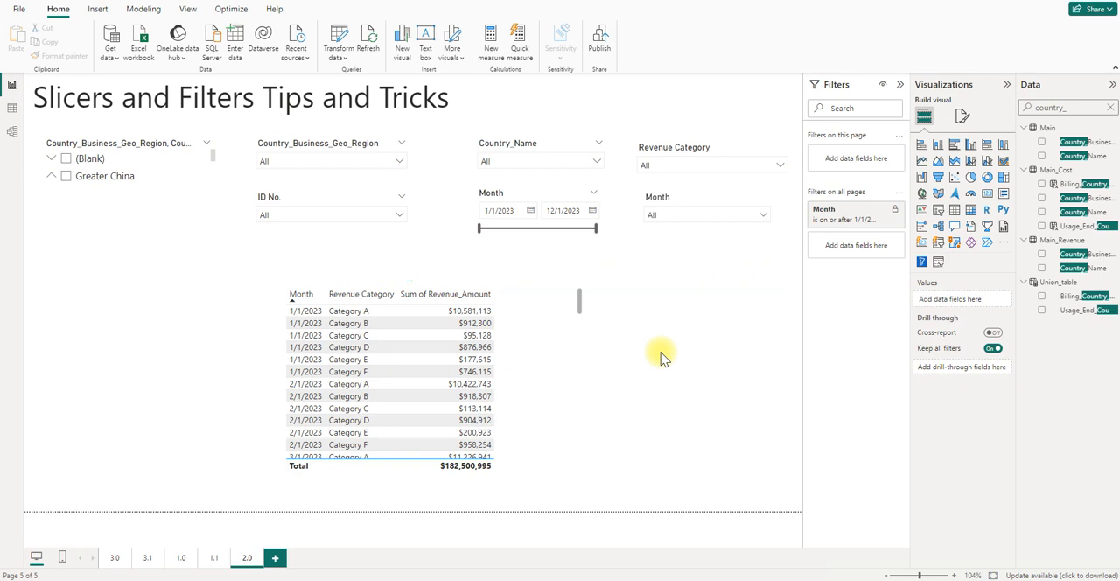
- Look through the ID No. slicer's list and enable the Search option for that slicer
click(394, 216)
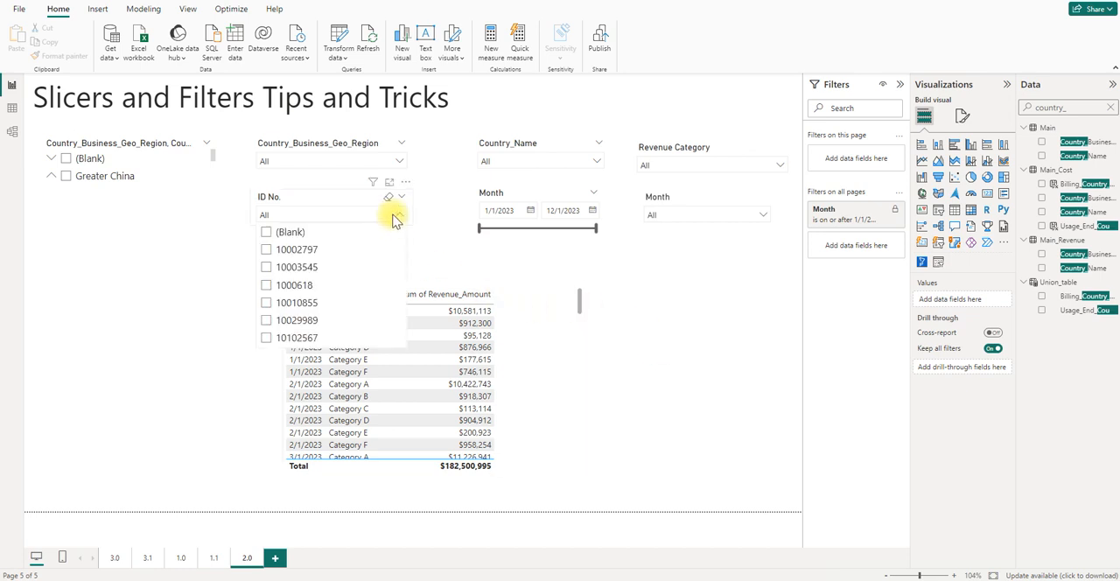
scroll(361, 269, down, 3)
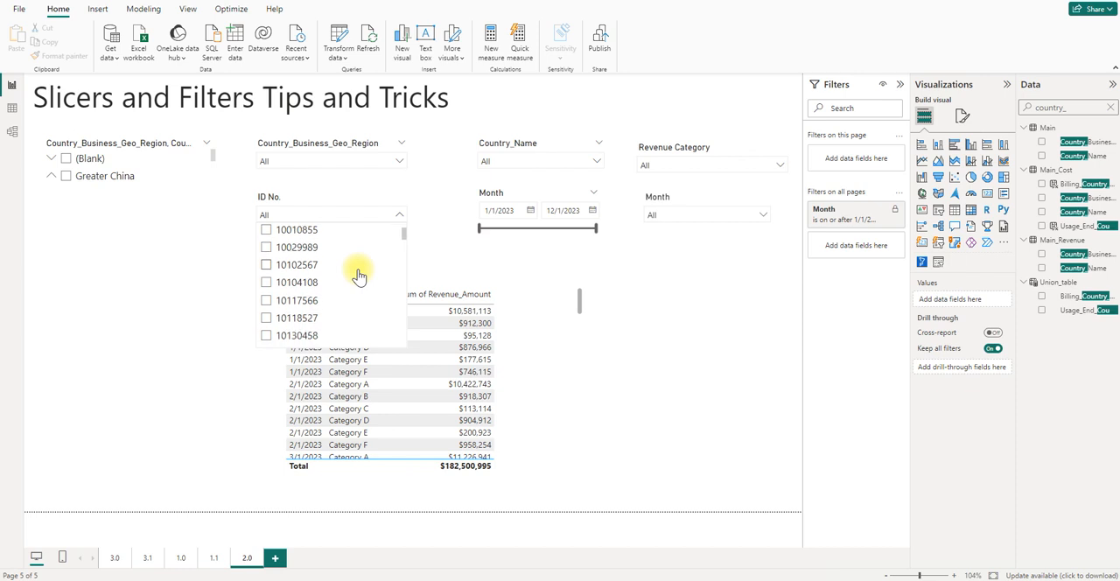
click(425, 236)
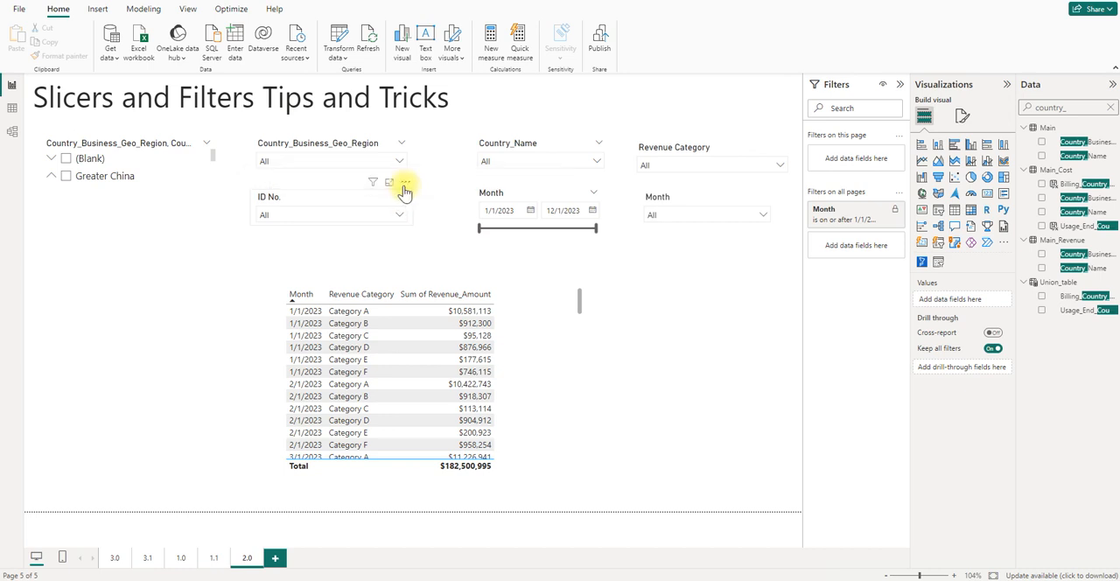
click(405, 184)
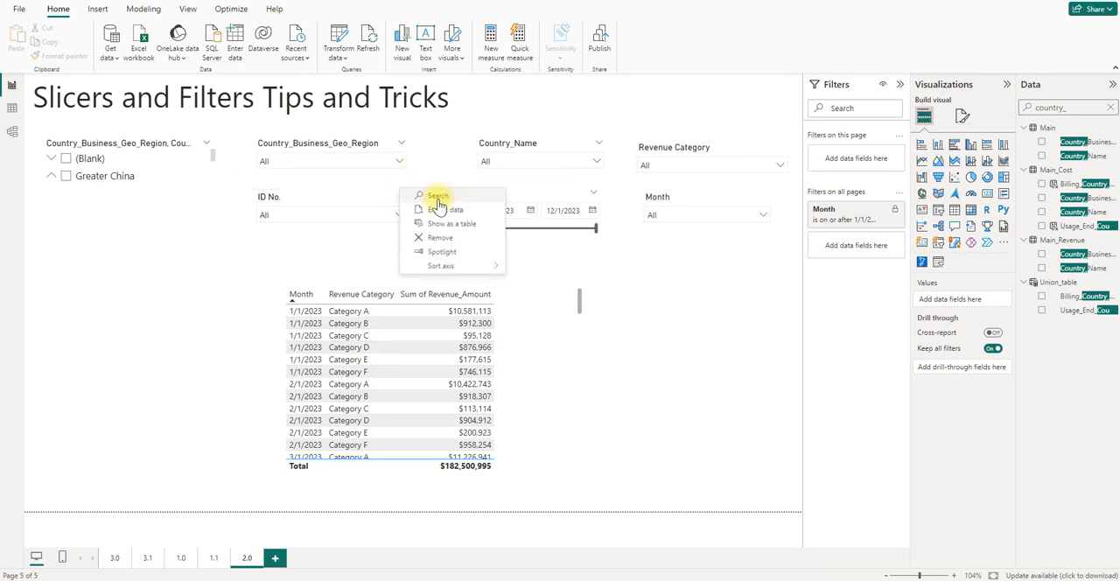
click(436, 198)
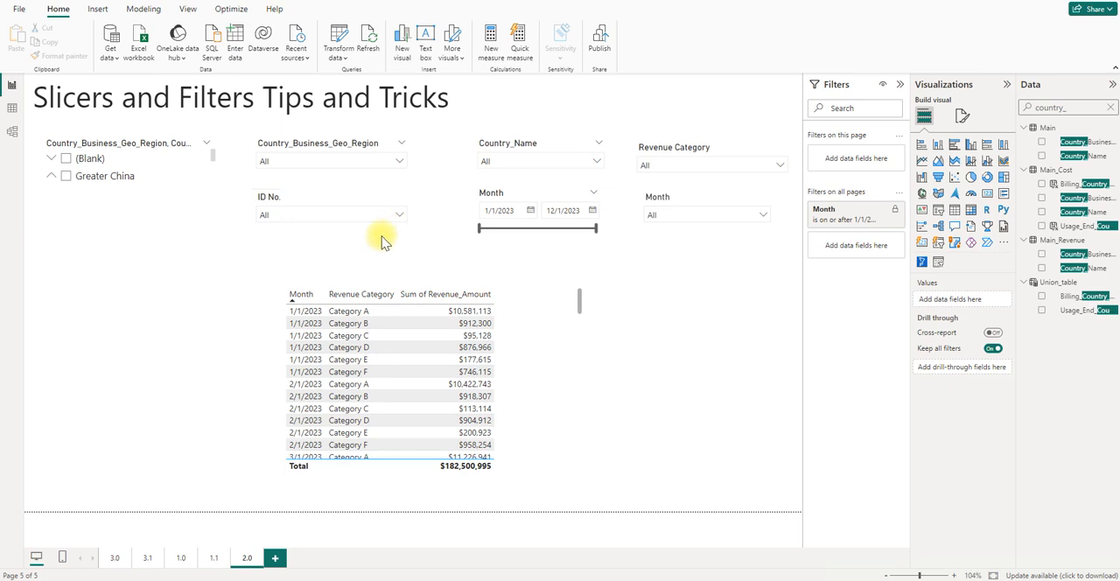
click(405, 184)
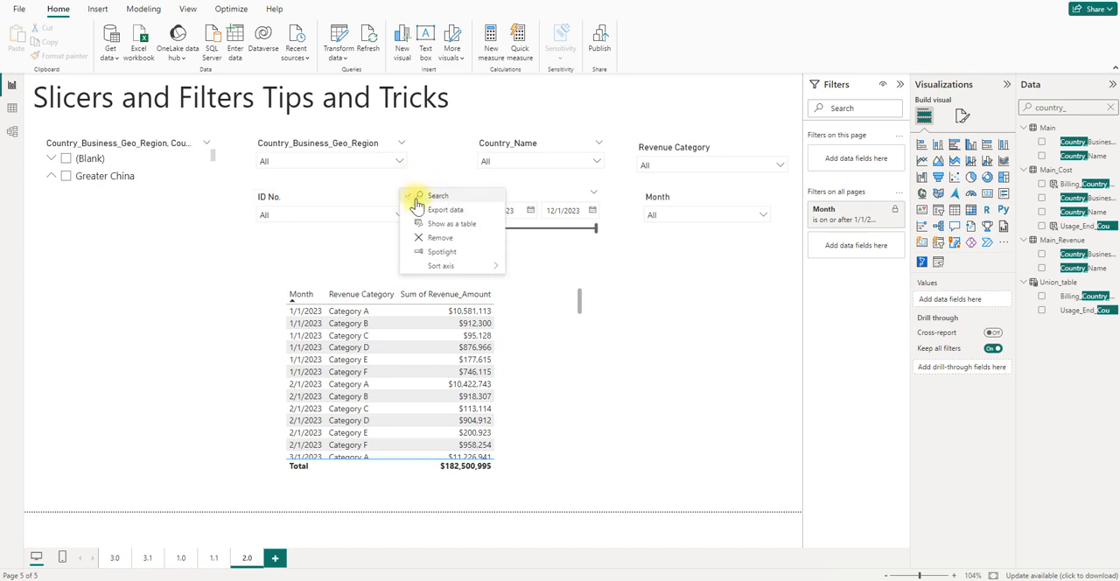
click(375, 241)
- Search the ID No. slicer for the copied ID number and select the matching entry
click(371, 216)
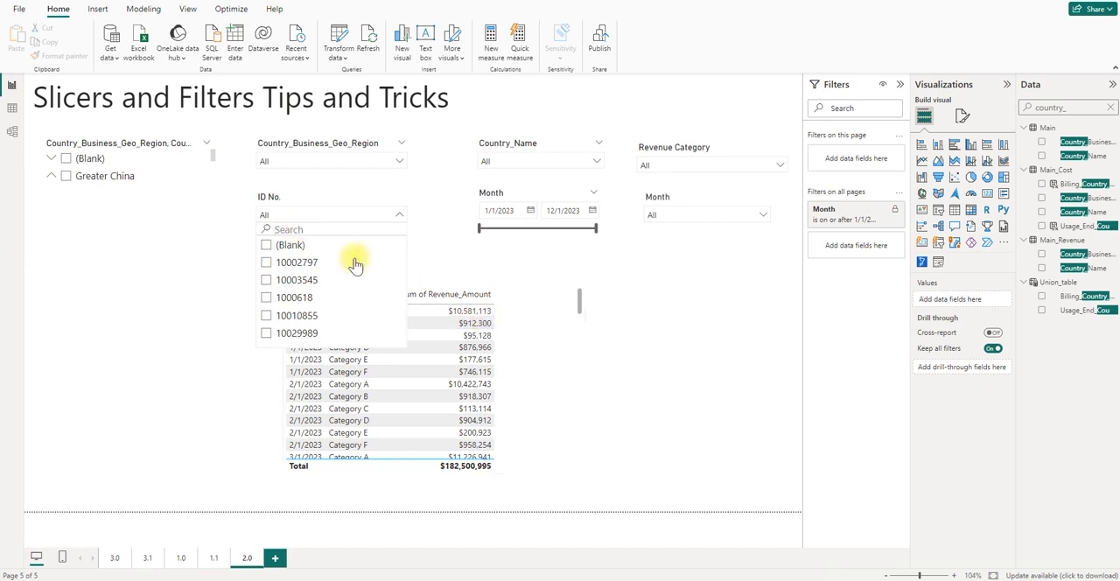
text(10012625)
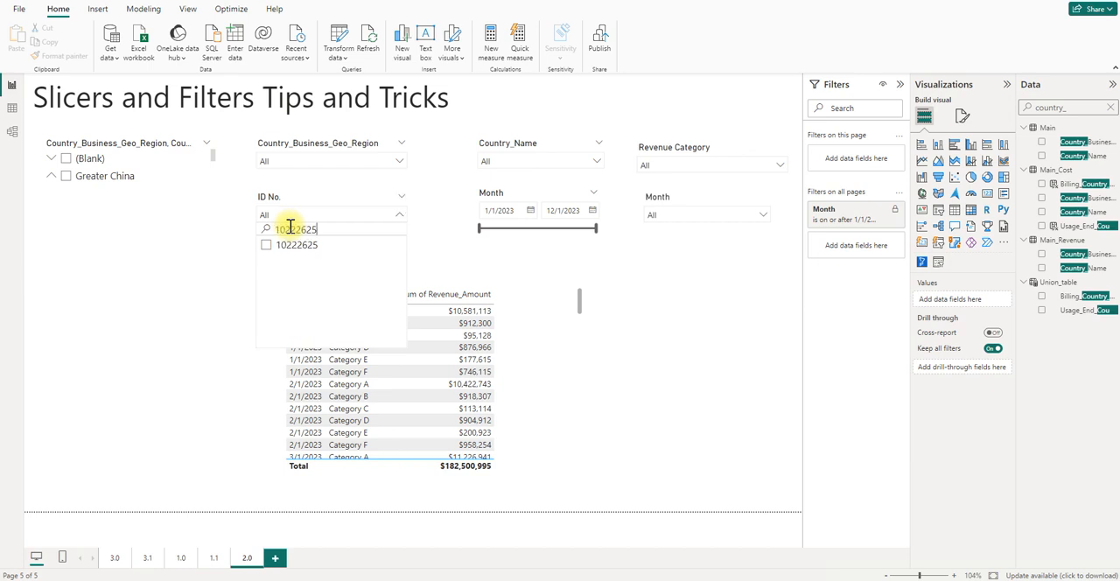
click(267, 249)
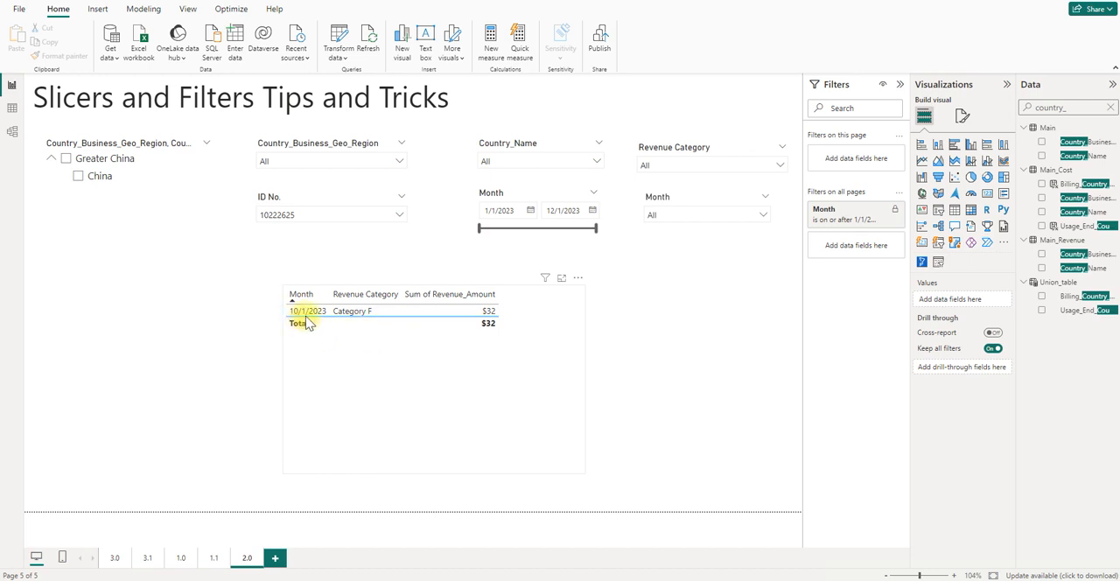
- Delete the search text in the ID No. slicer while keeping the ID selected, and close the list
click(372, 223)
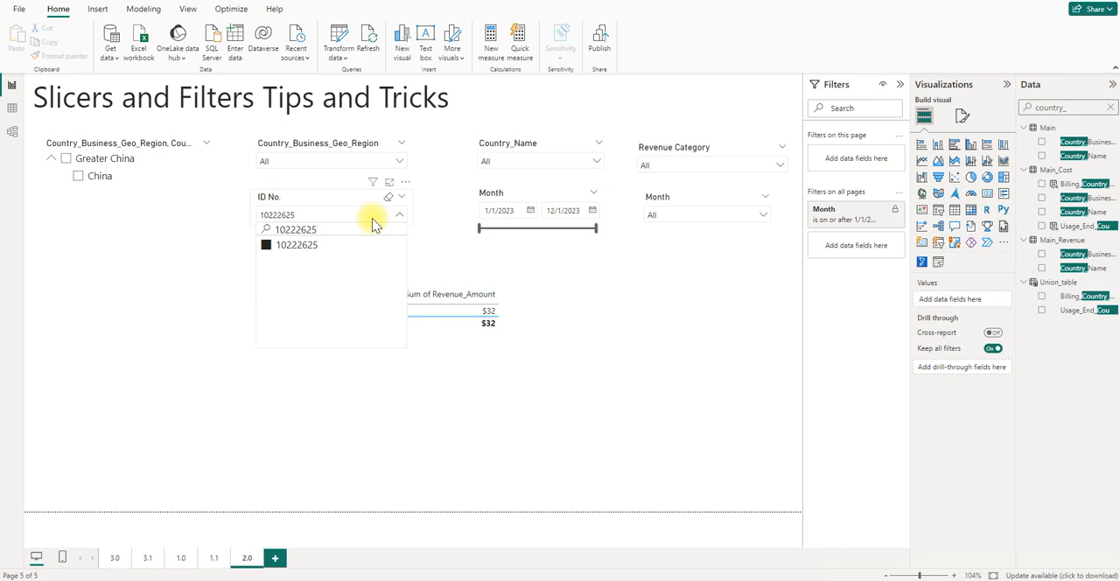
drag(323, 229, 278, 230)
key(BackSpace)
click(456, 249)
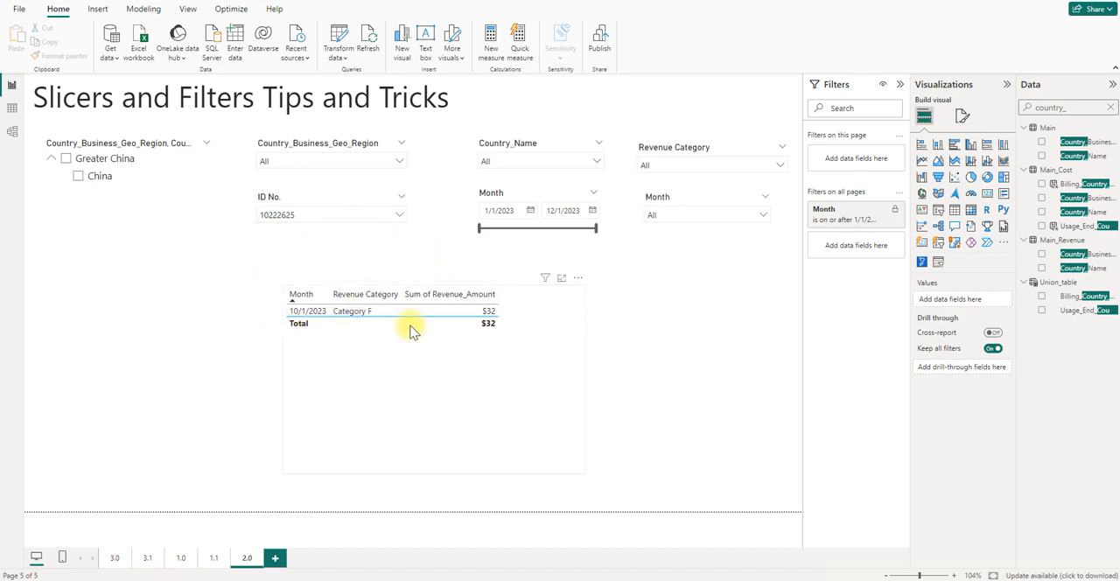
- Find the selected ID in the full ID No. list, deselect and reselect it, and clear the slicer's selection
click(386, 216)
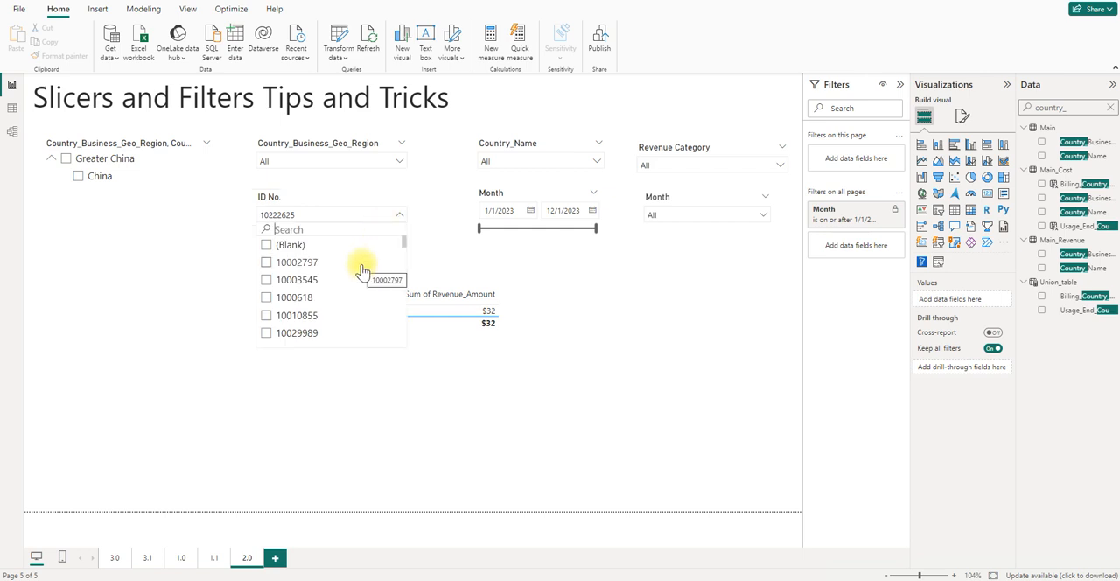
scroll(321, 290, down, 3)
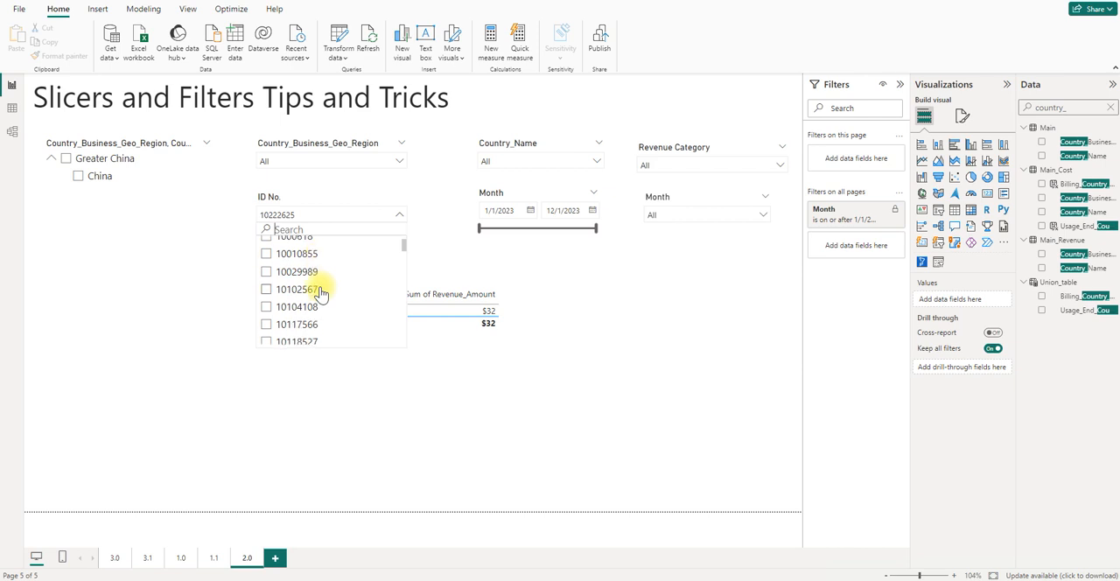
scroll(320, 291, down, 6)
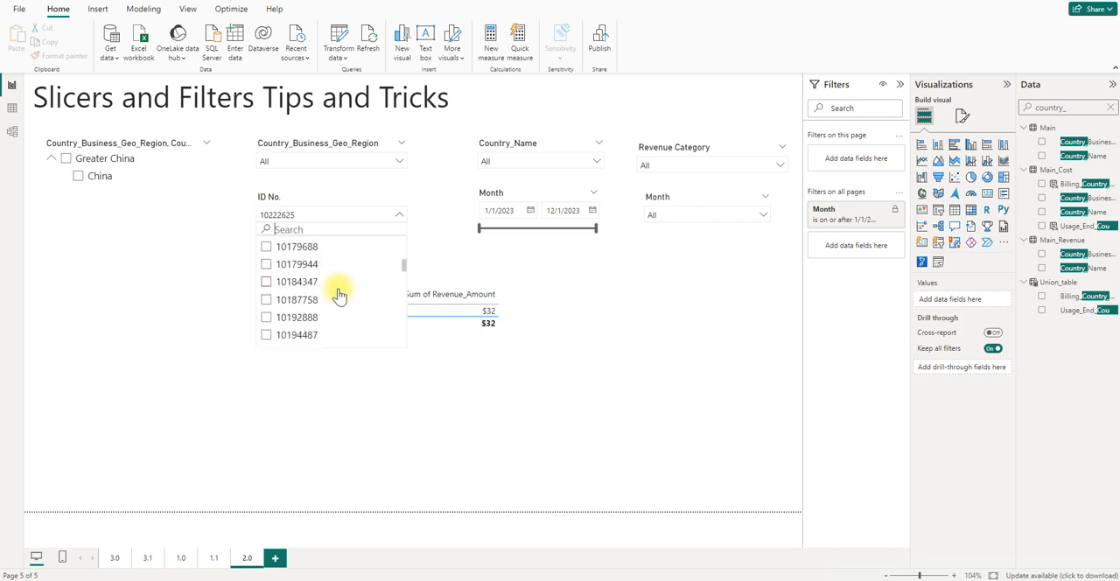
scroll(338, 299, down, 4)
scroll(402, 289, down, 2)
click(299, 279)
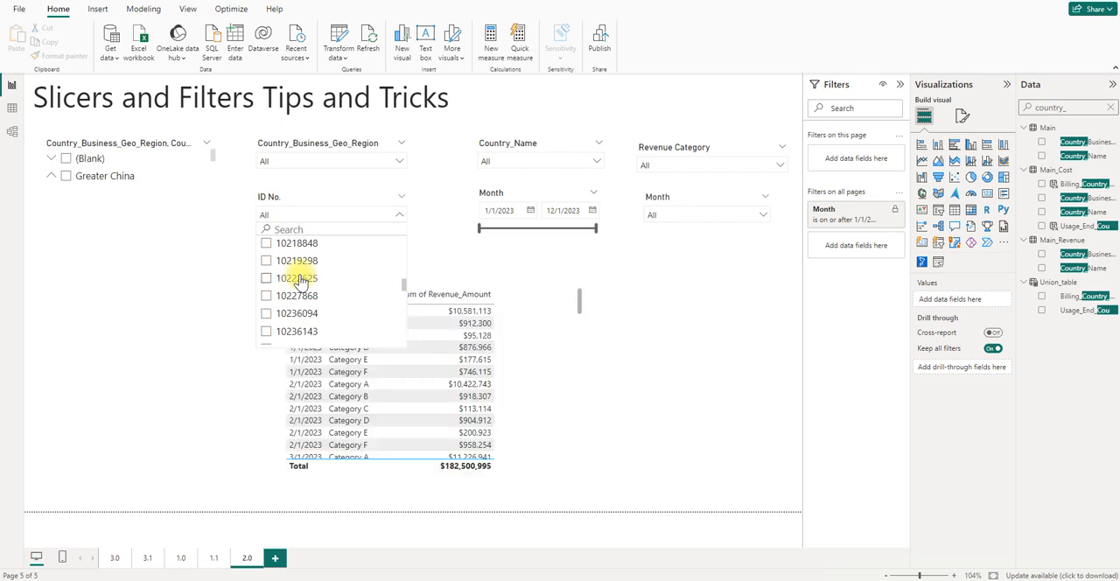
click(299, 279)
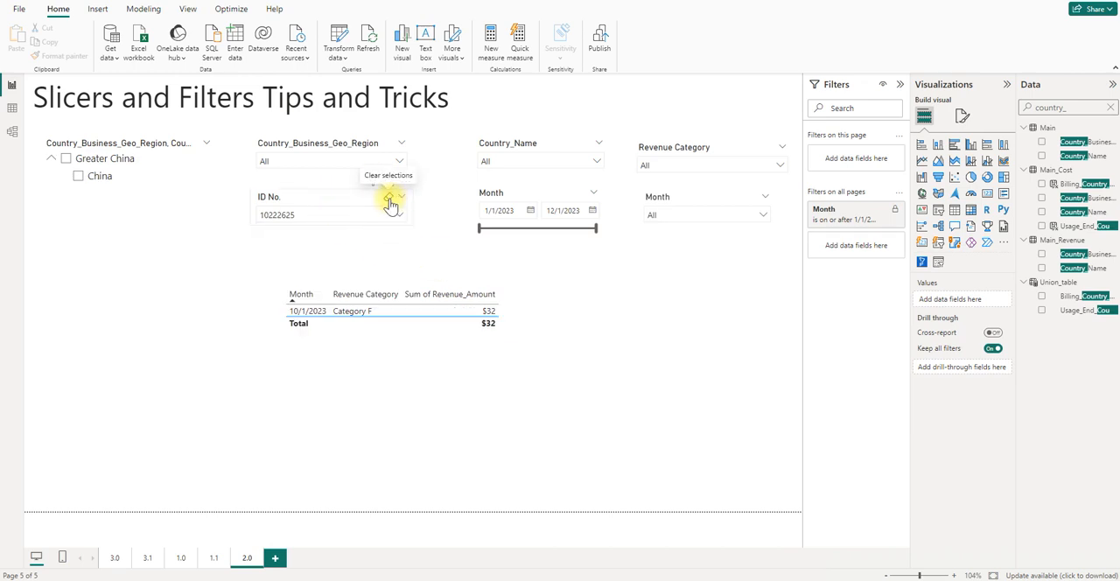
click(391, 204)
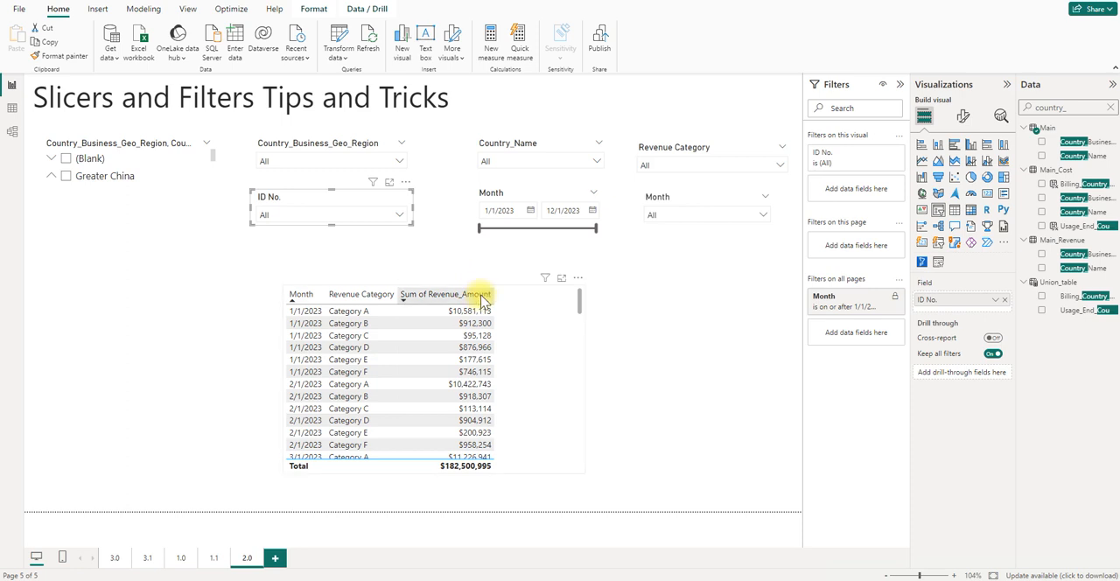